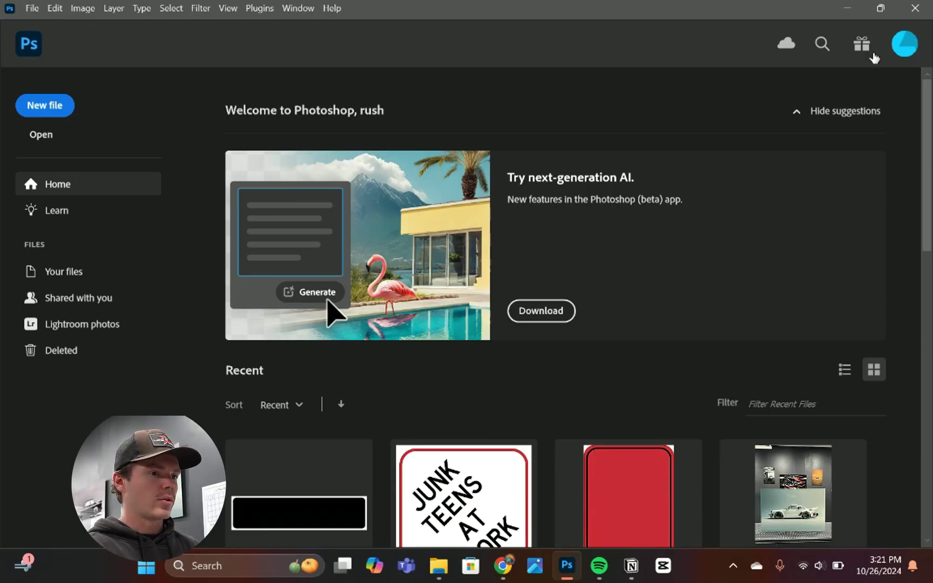
- Create a blank 12.2 × 18.2 inch, 300 ppi document, keeping width units in inches
click(45, 106)
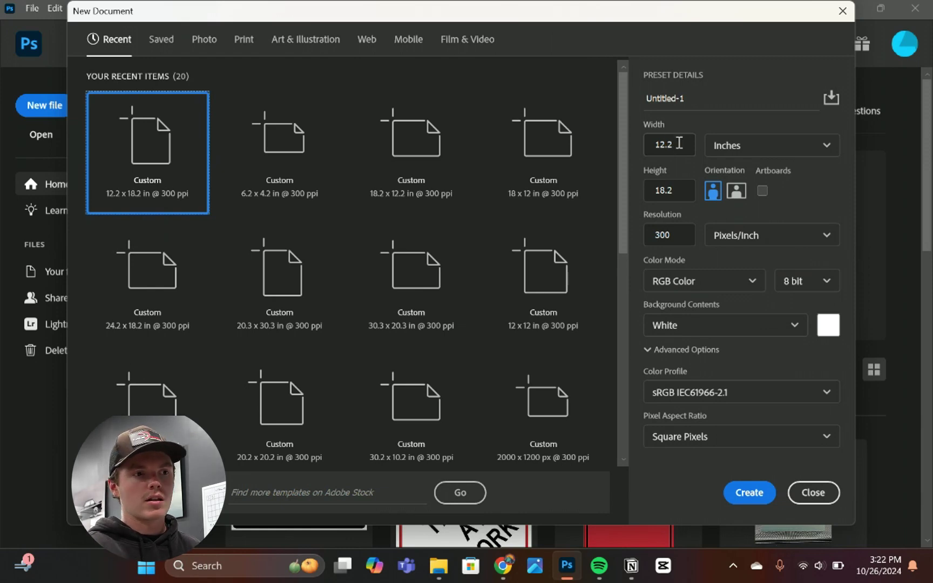
click(759, 154)
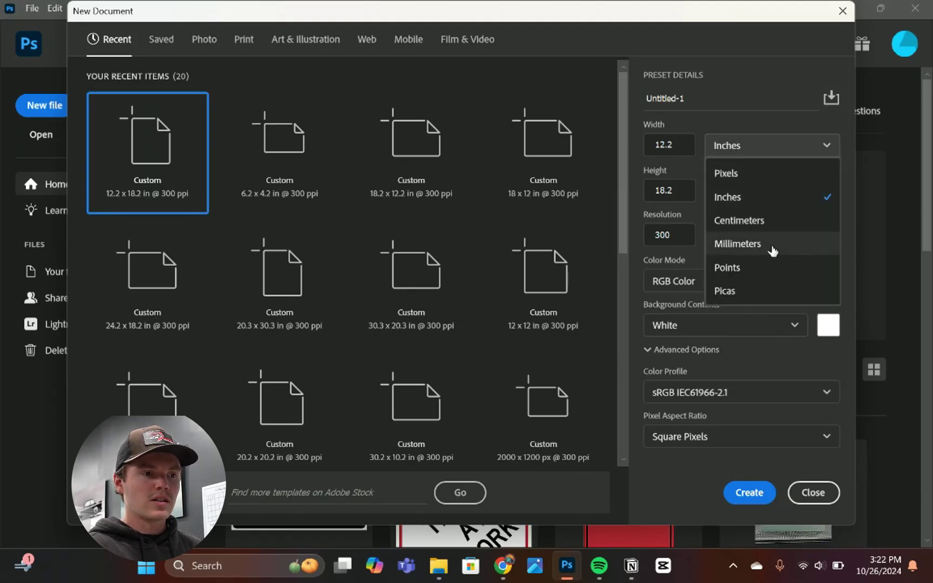
click(823, 144)
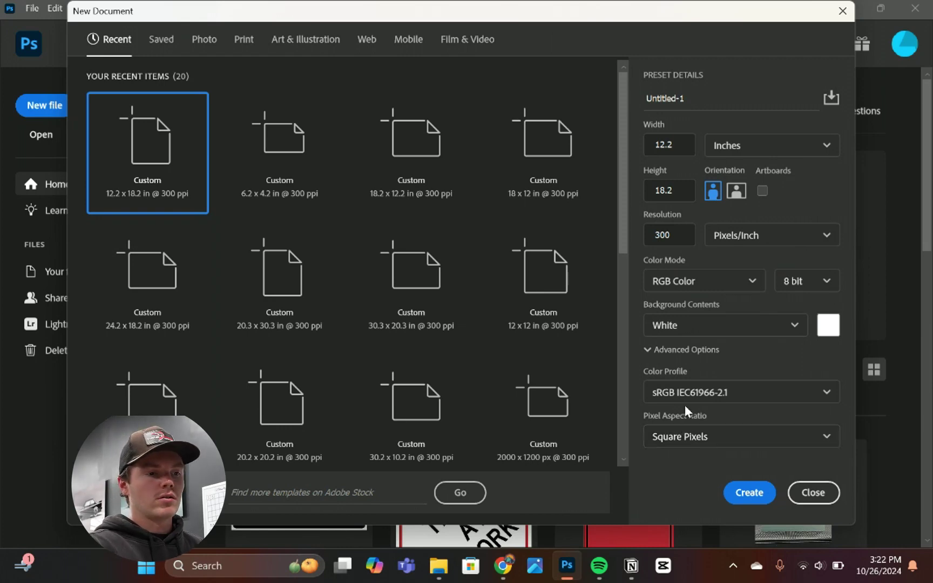
click(748, 494)
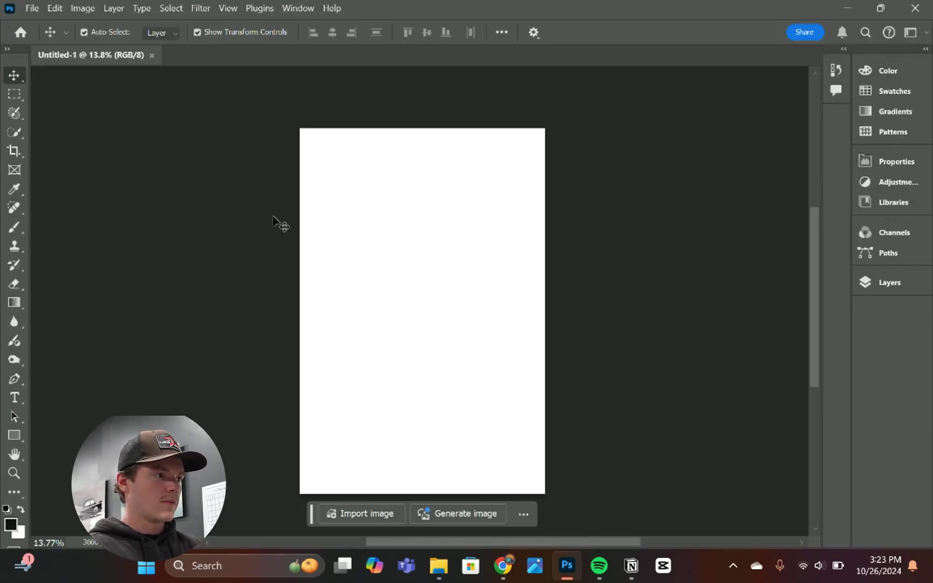
- Embed the Painted skull image and scale it to about 99.5% to fill the page
click(33, 10)
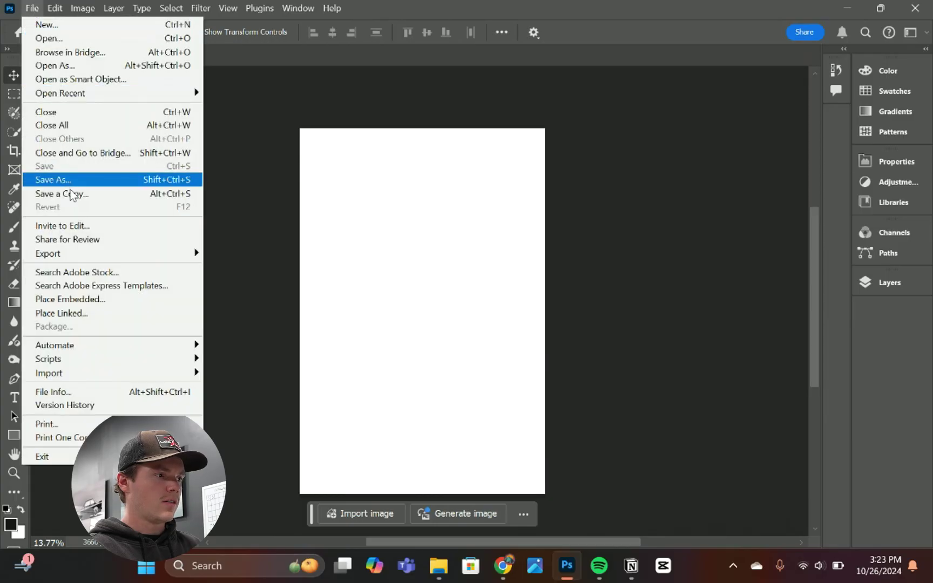
click(98, 299)
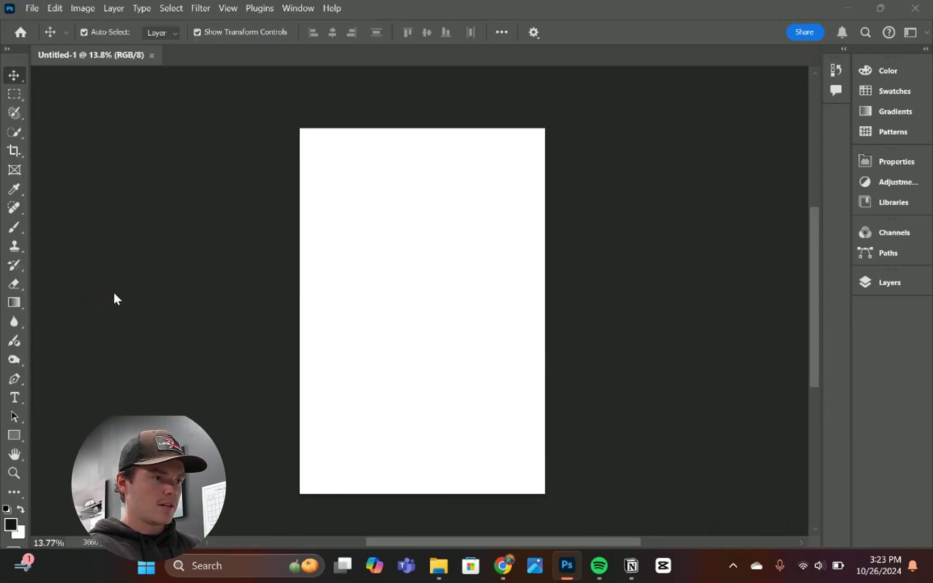
double_click(250, 136)
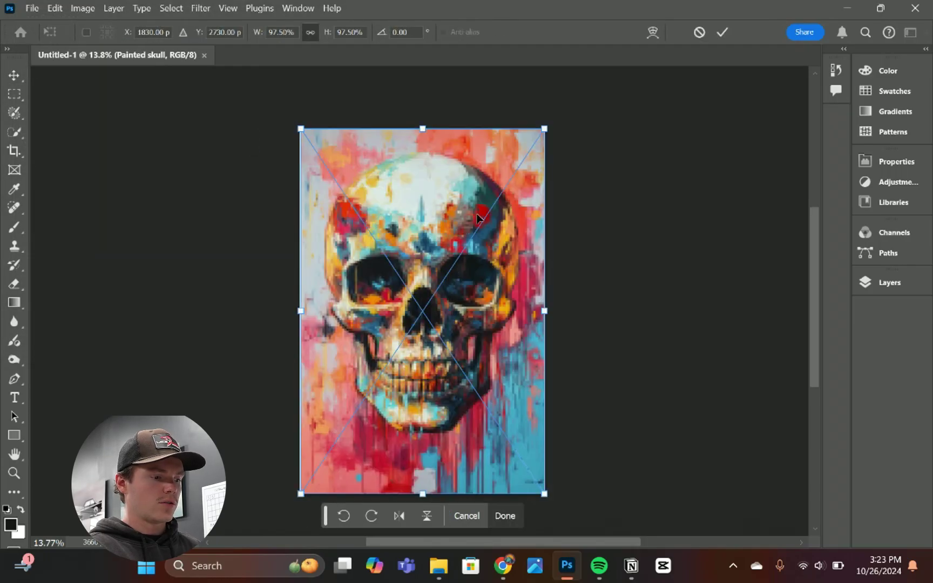
drag(539, 126, 549, 129)
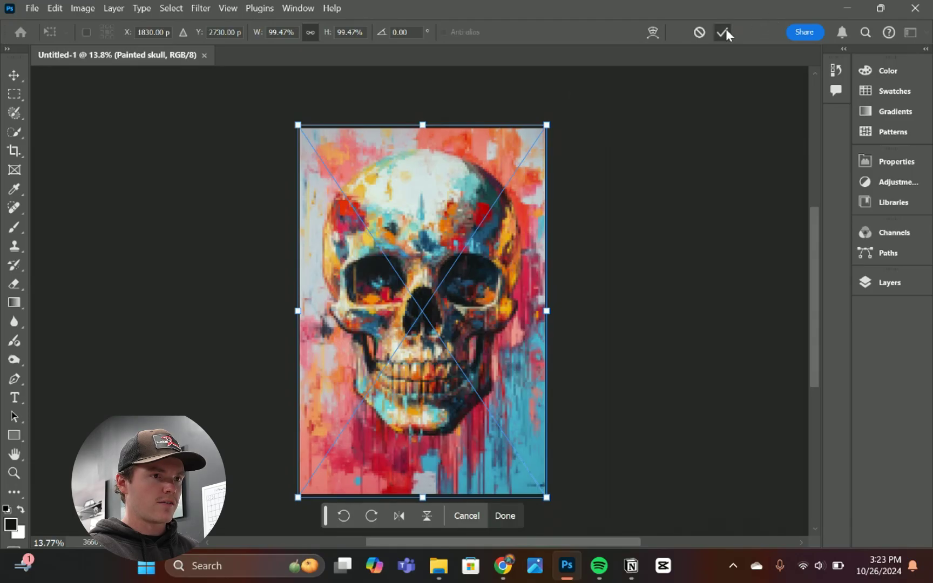
key(Return)
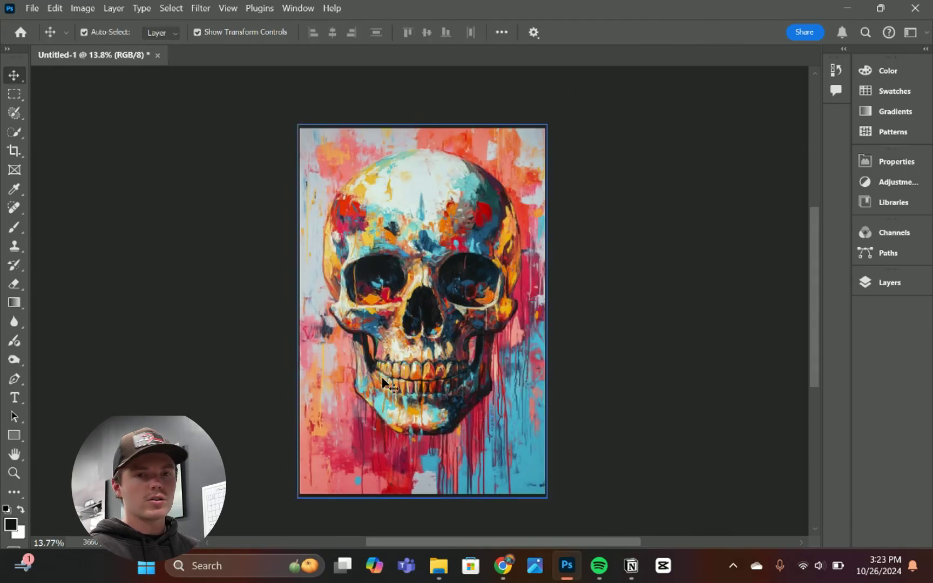
- Add a Brightness/Contrast layer above Painted skull set to Brightness 6, Contrast 2
click(887, 282)
click(766, 372)
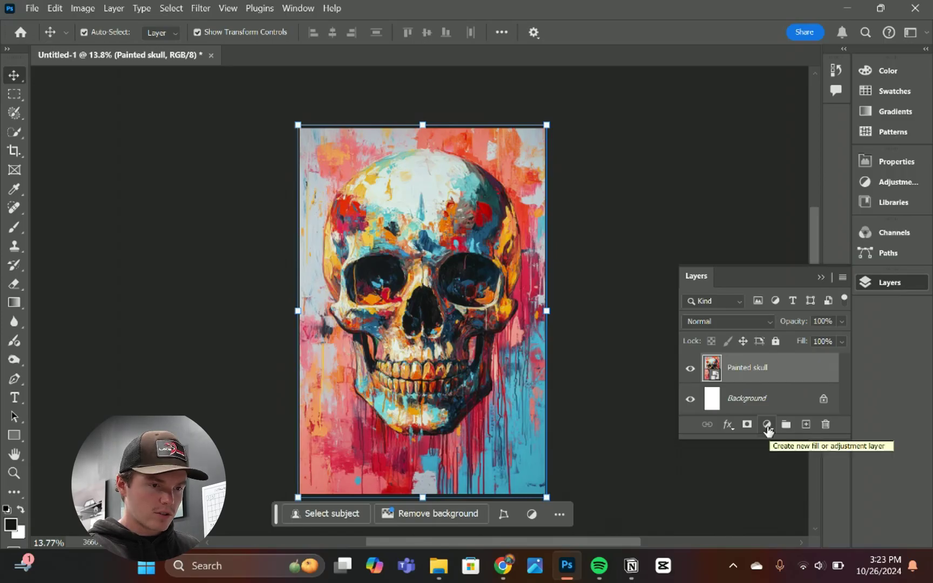
click(766, 425)
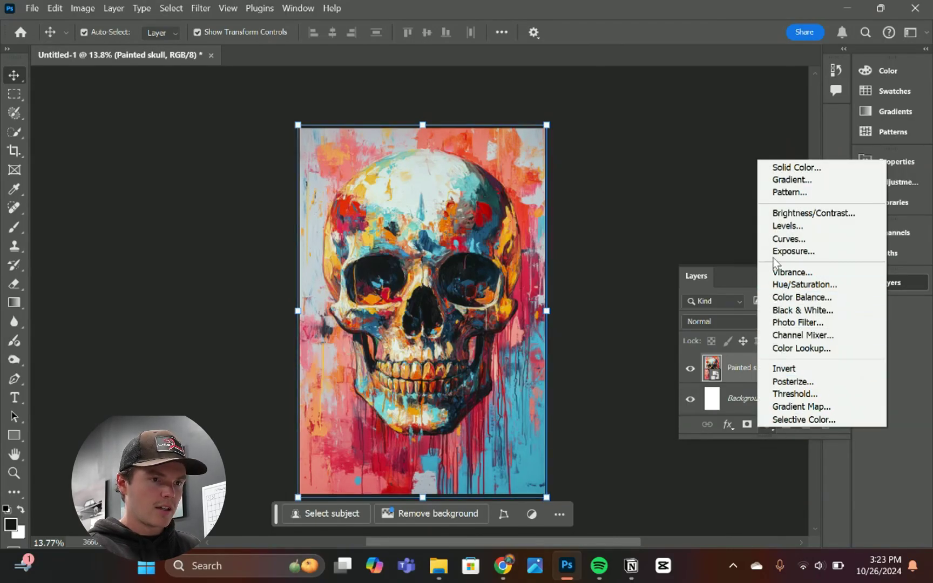
click(802, 216)
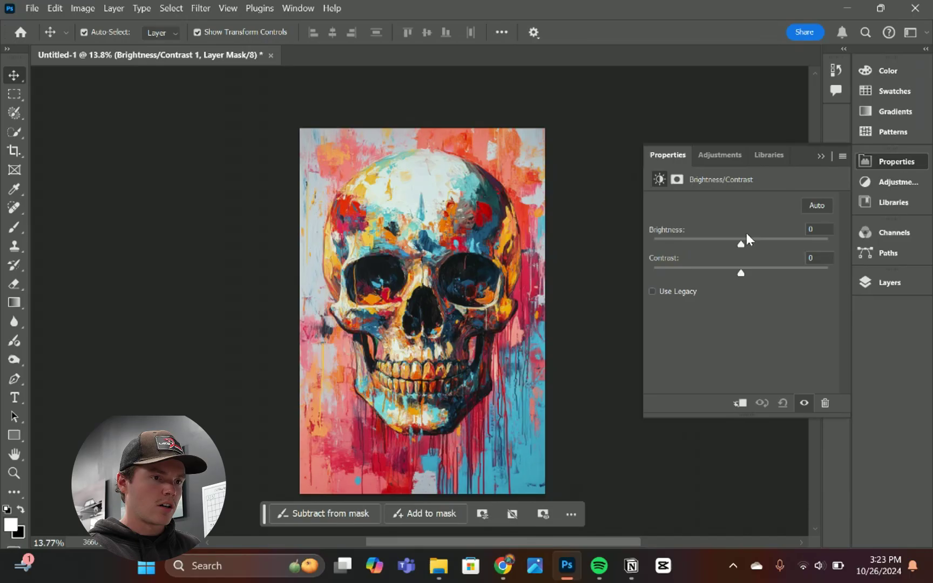
drag(746, 241, 747, 247)
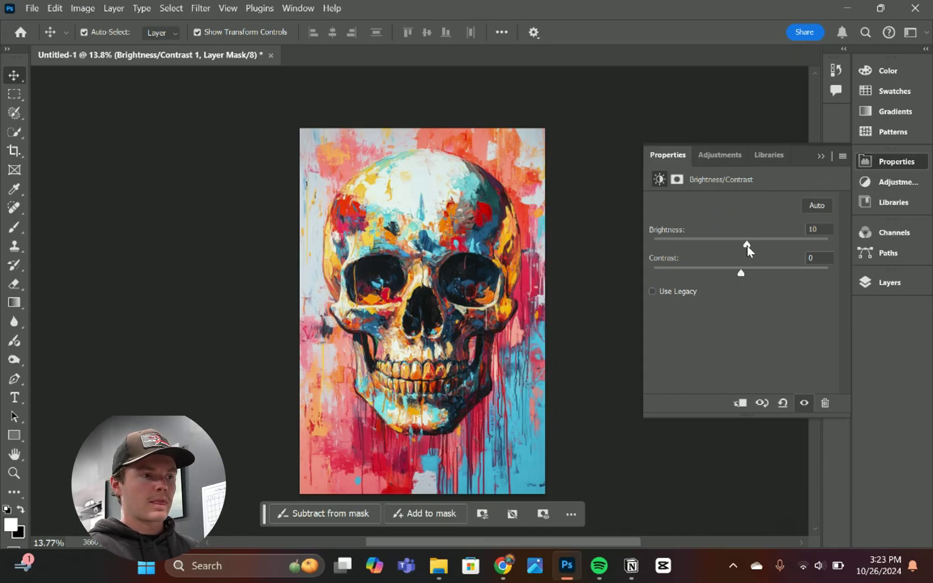
drag(741, 271, 813, 257)
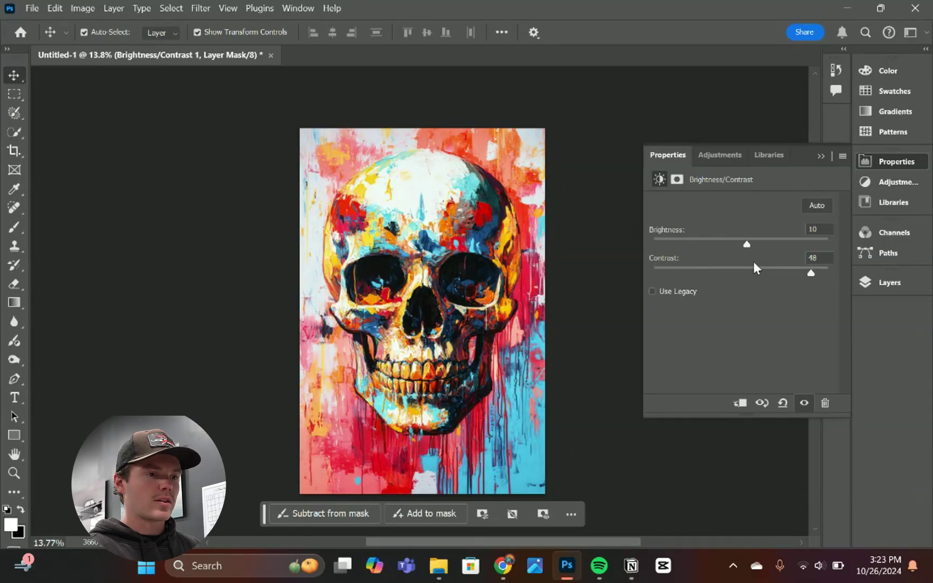
drag(739, 270, 748, 270)
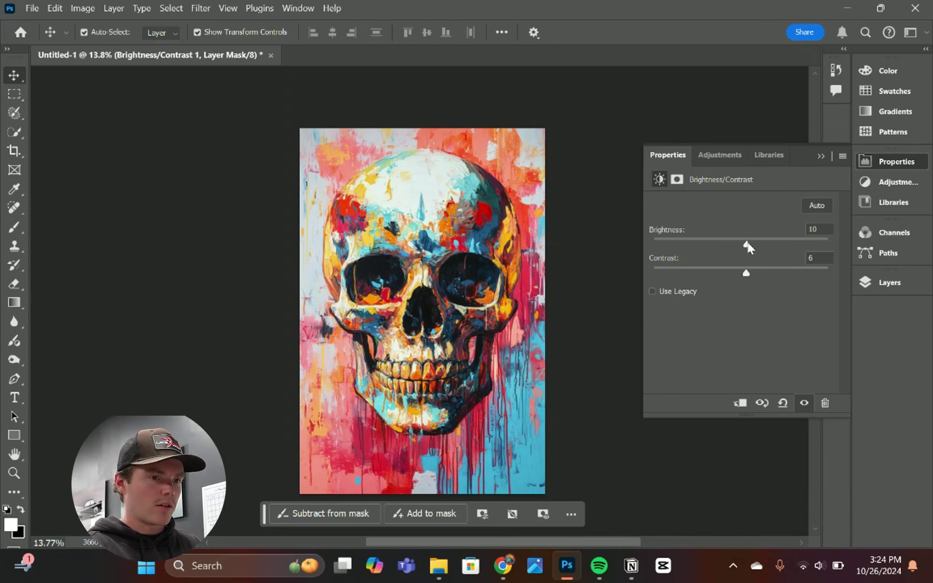
drag(748, 246, 743, 273)
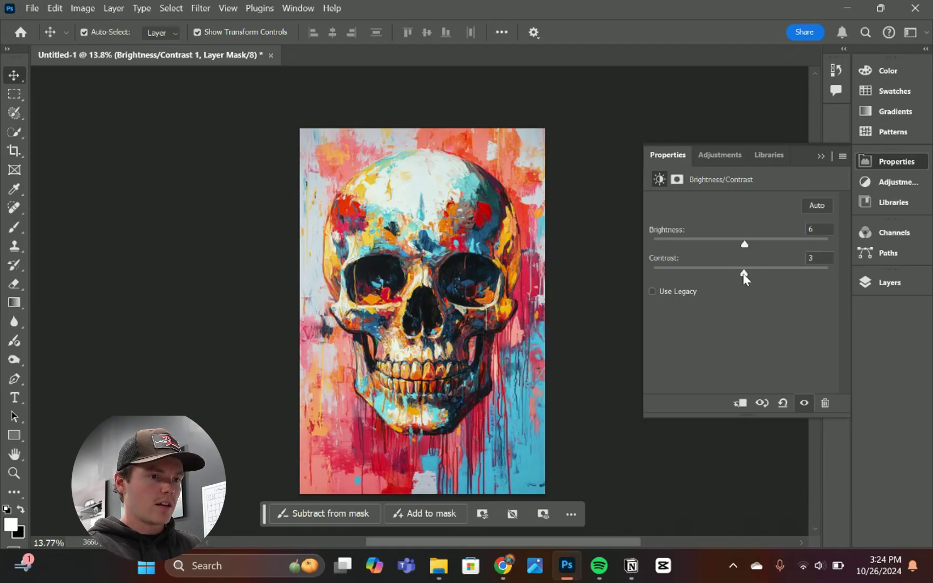
click(891, 284)
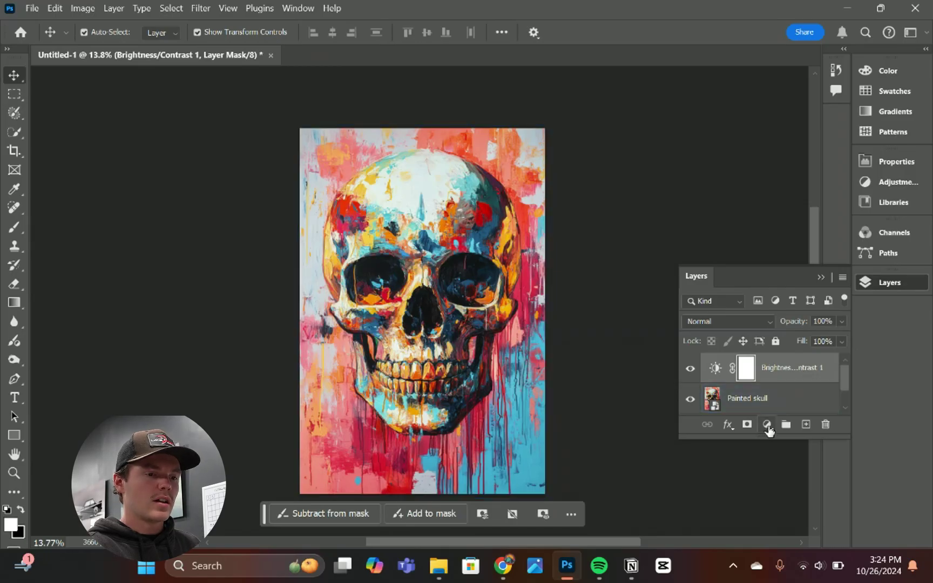
- Add a Hue/Saturation layer targeting the Reds range by sampling the skull
click(767, 426)
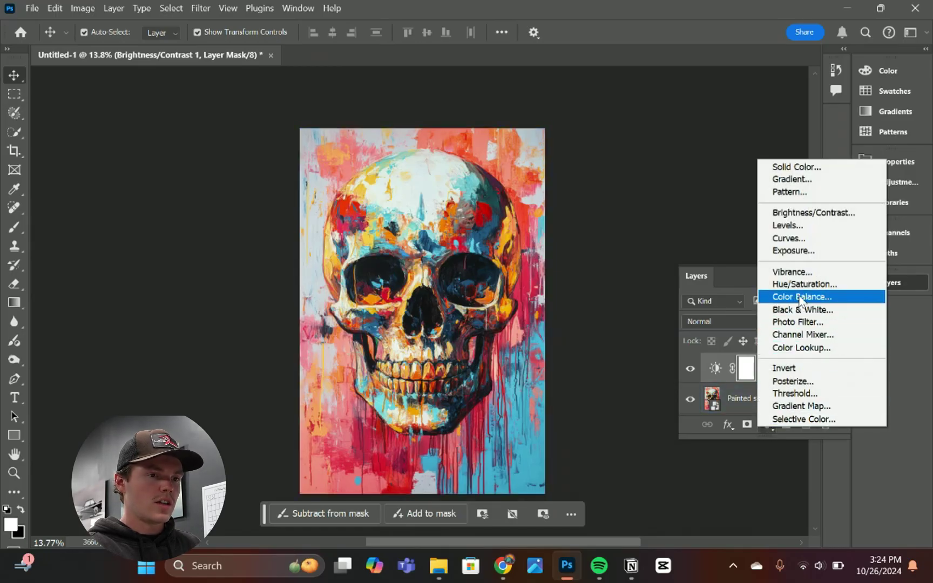
click(812, 286)
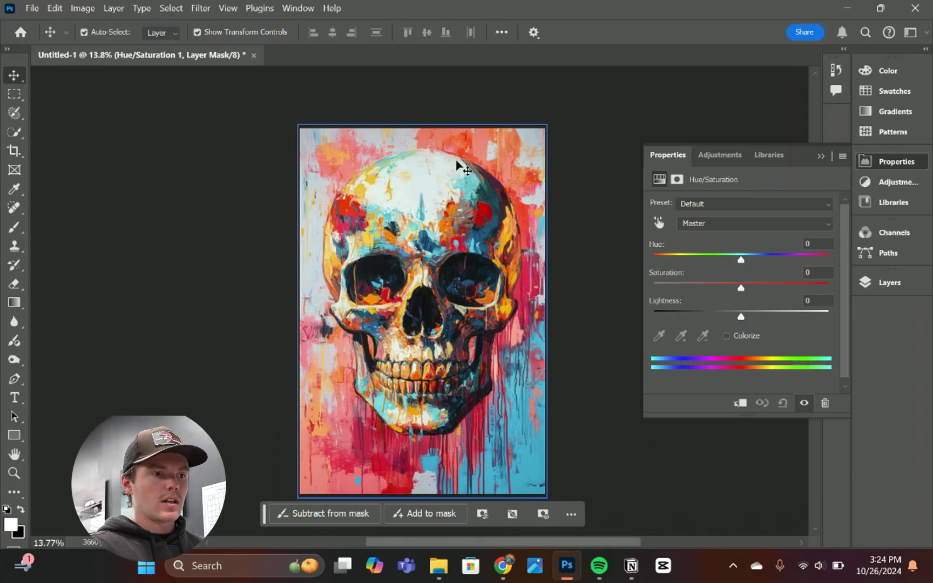
click(660, 224)
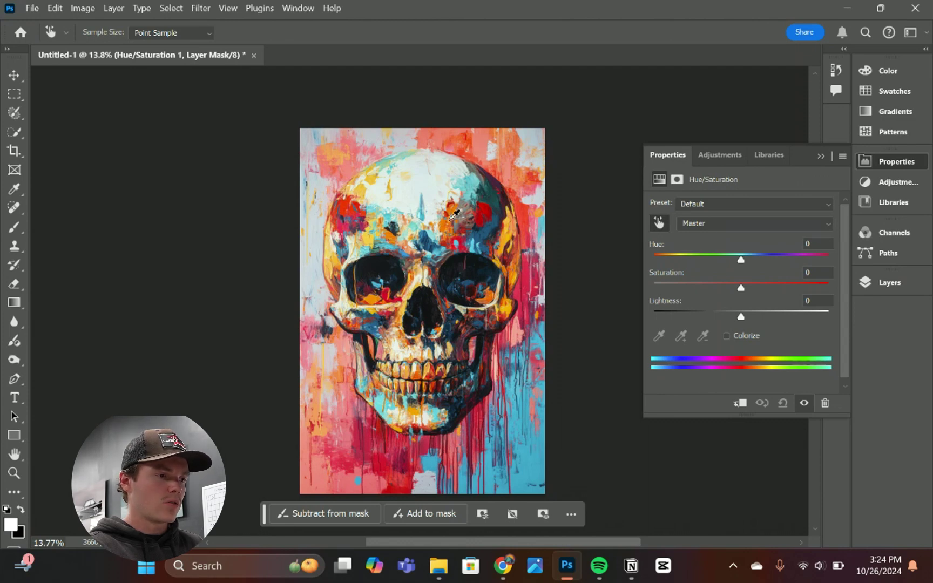
click(449, 133)
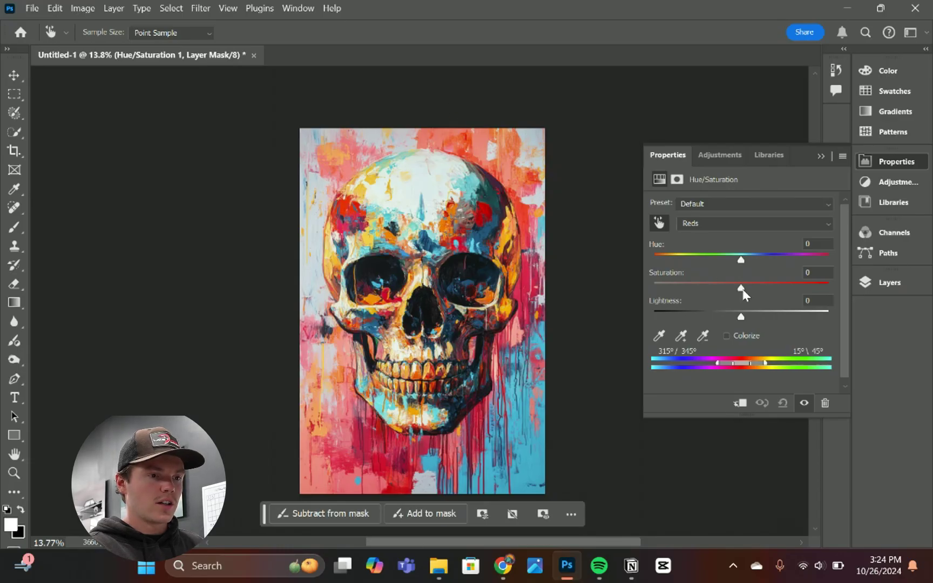
mouse_move(743, 290)
mouse_down()
mouse_move(725, 290)
mouse_move(779, 291)
mouse_move(633, 288)
mouse_move(854, 286)
mouse_move(743, 295)
mouse_up()
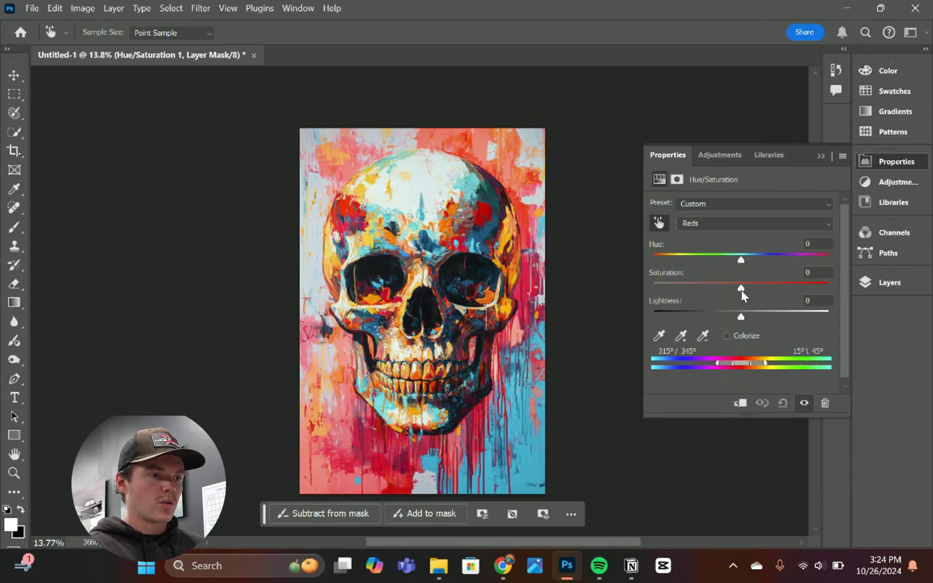
click(819, 157)
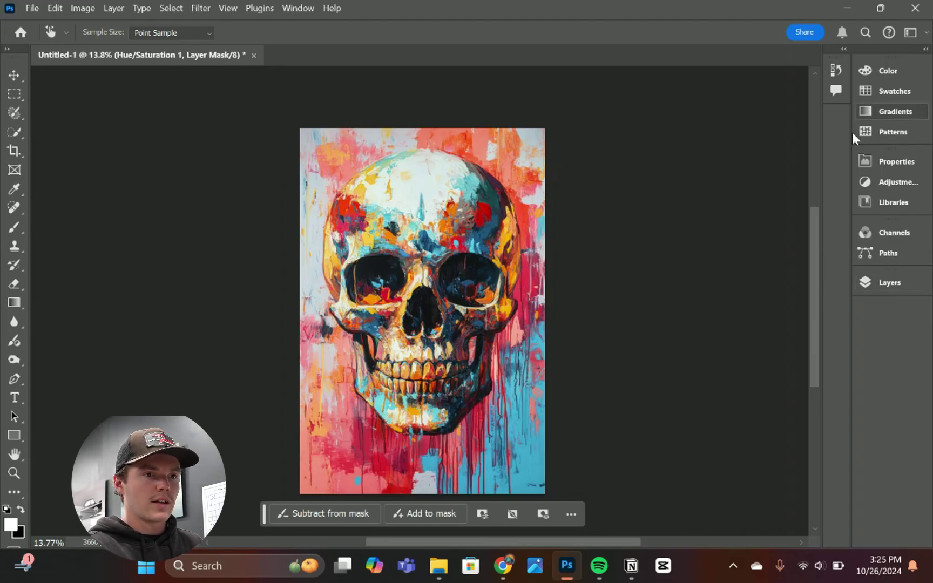
- Review Photoshop-managed colour in Print settings and bring up the Epson SC-F500 driver properties
click(32, 9)
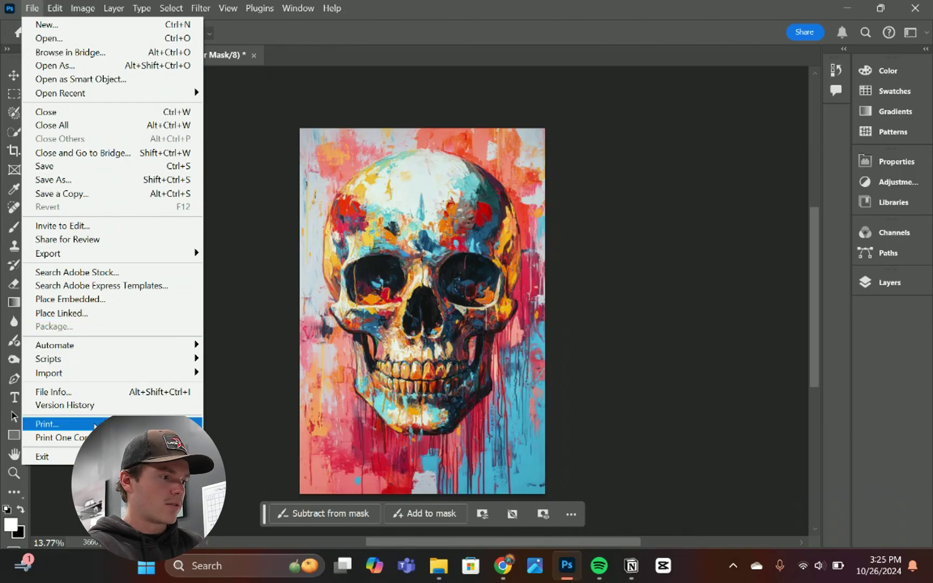
click(95, 424)
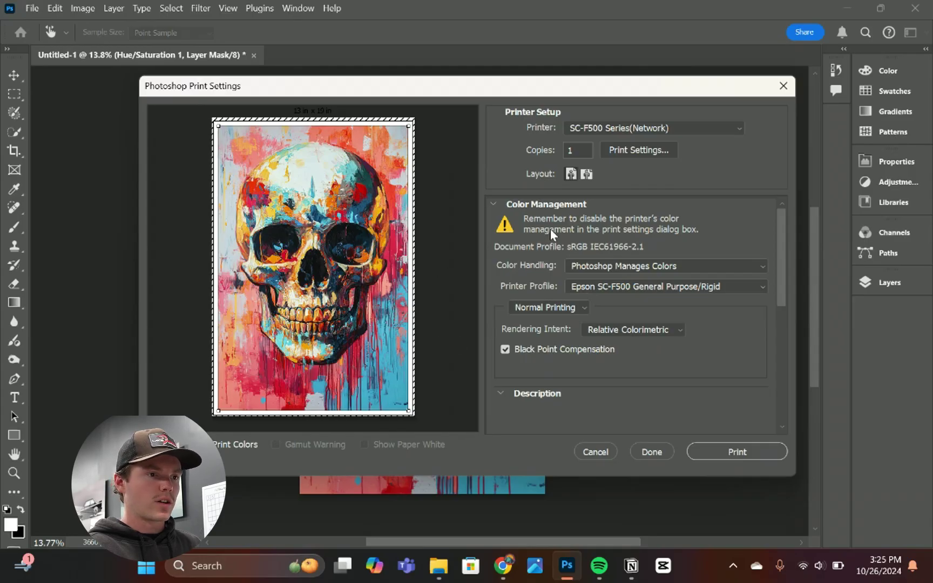
click(637, 154)
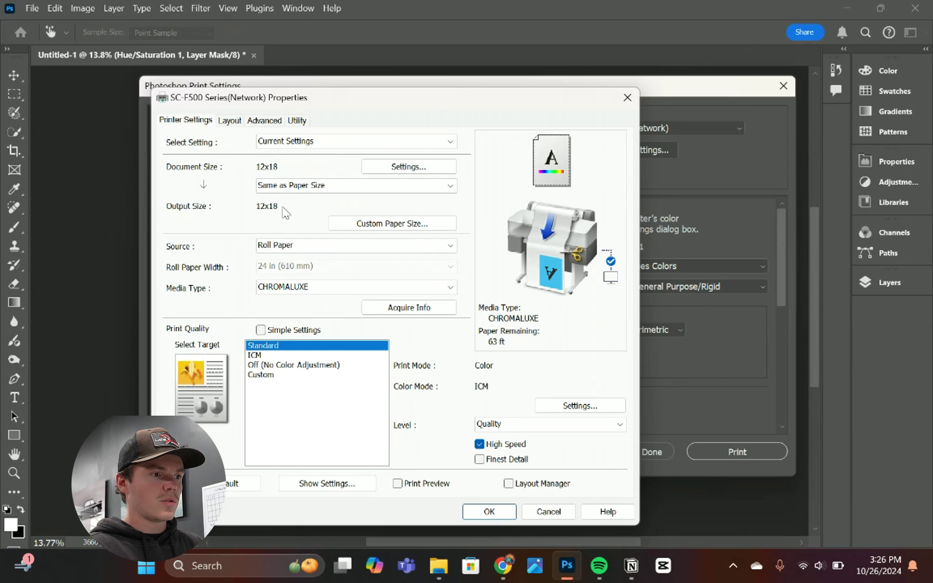
- Choose the saved 12x18 custom paper size (13.00 × 19.00 in) in the Epson driver
click(394, 226)
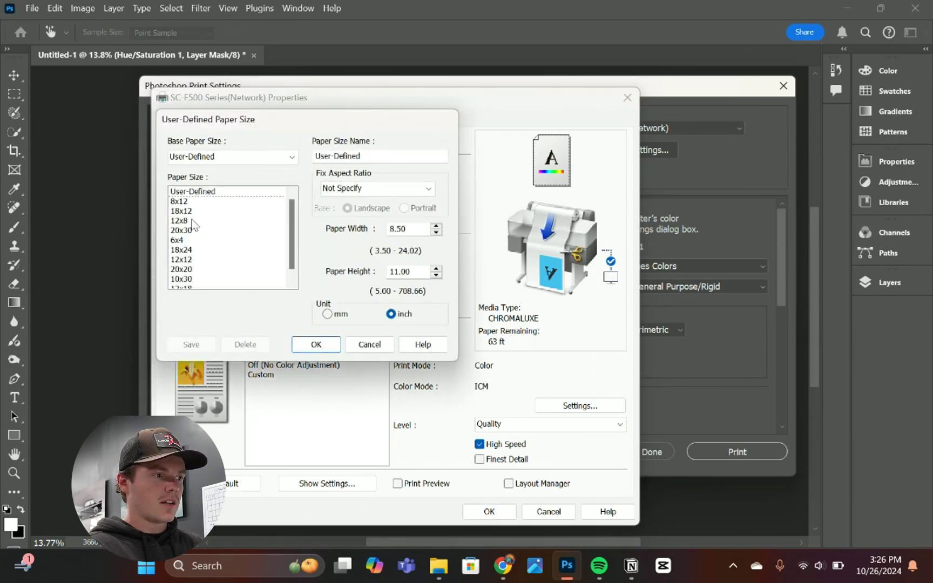
scroll(224, 253, down, 1)
click(193, 280)
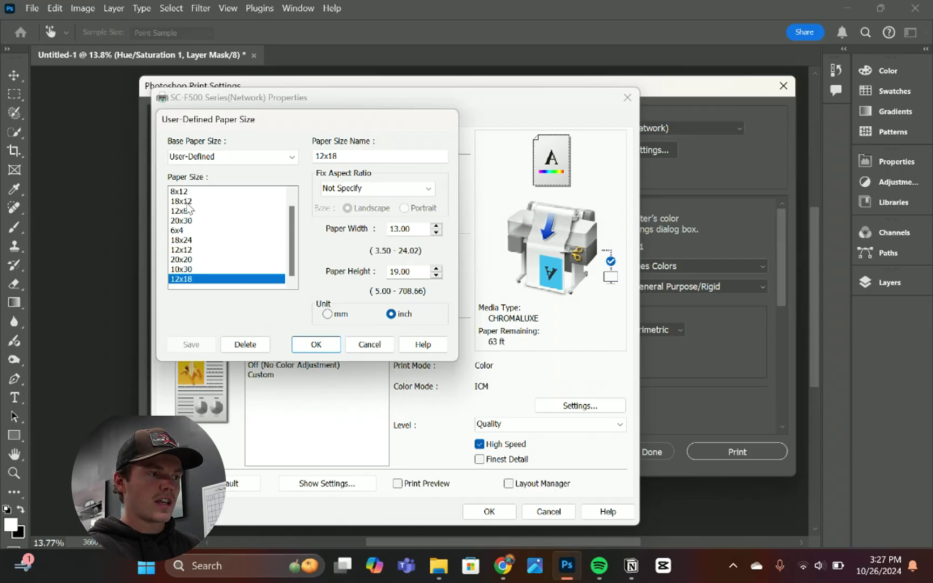
click(314, 344)
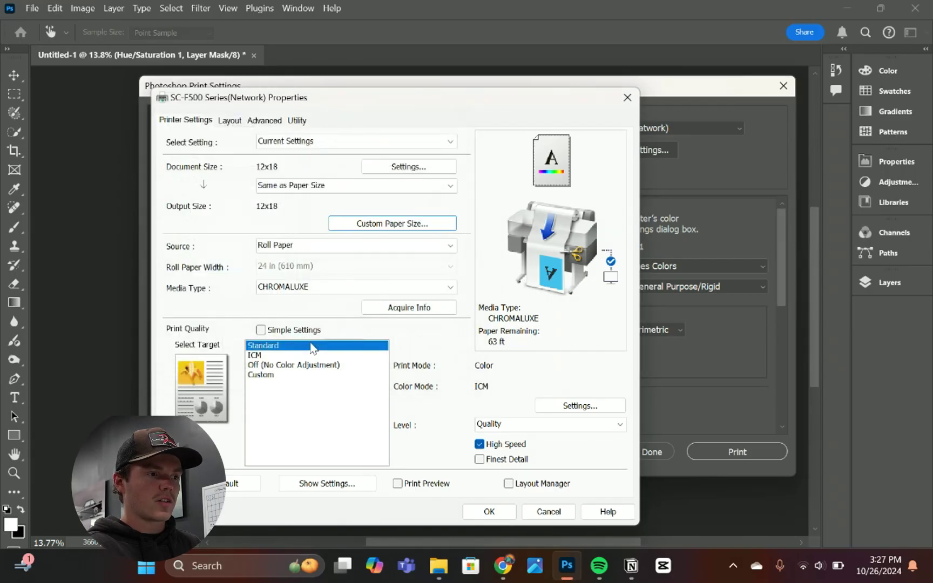
click(409, 164)
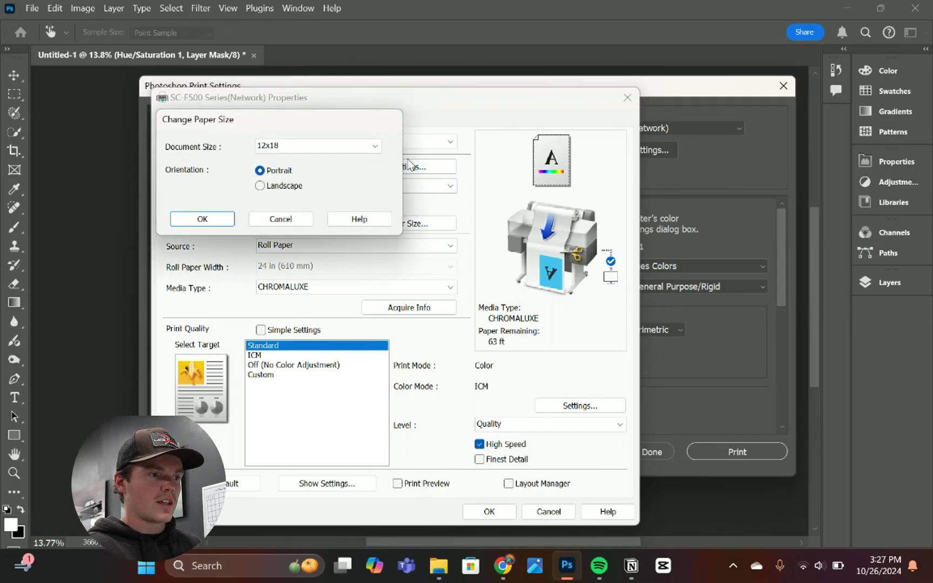
click(322, 147)
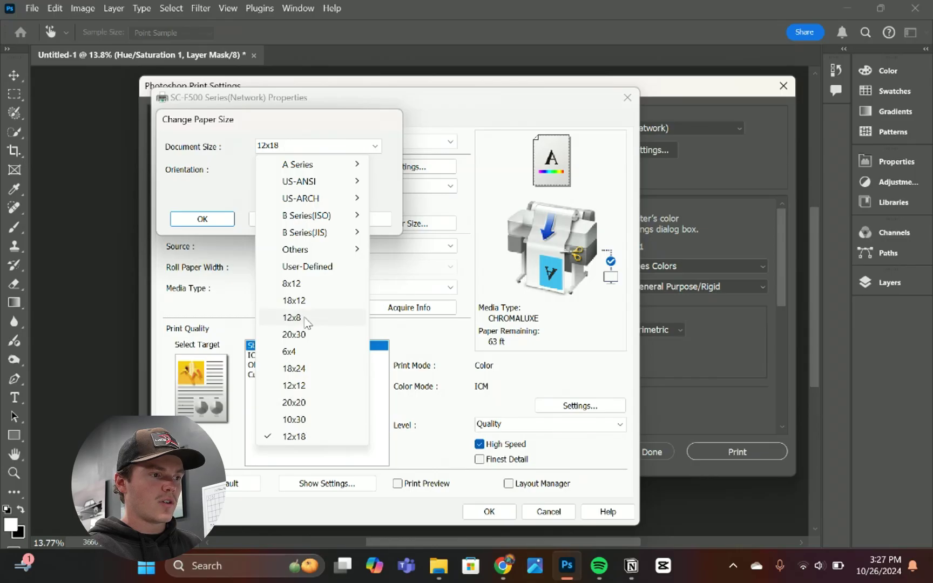
click(305, 438)
click(225, 218)
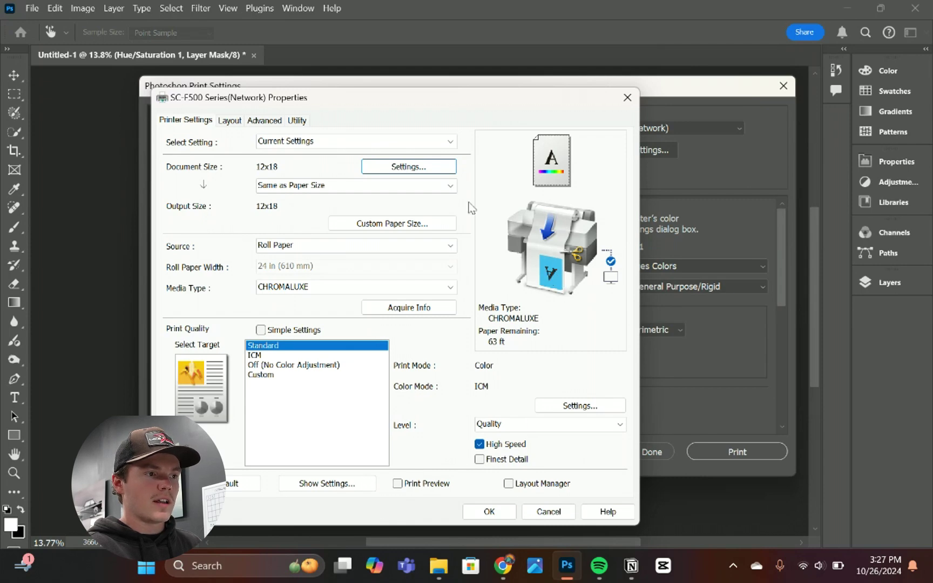
click(408, 168)
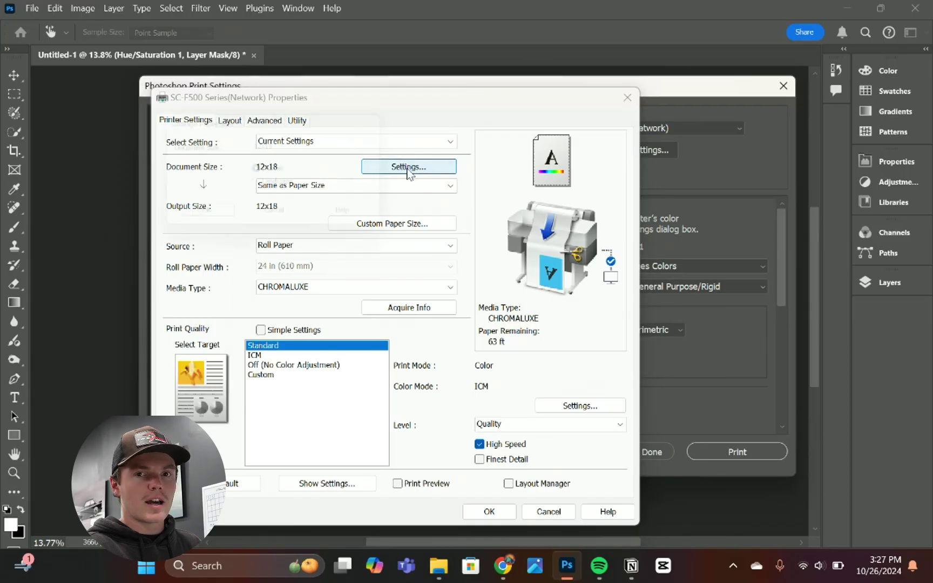
click(316, 148)
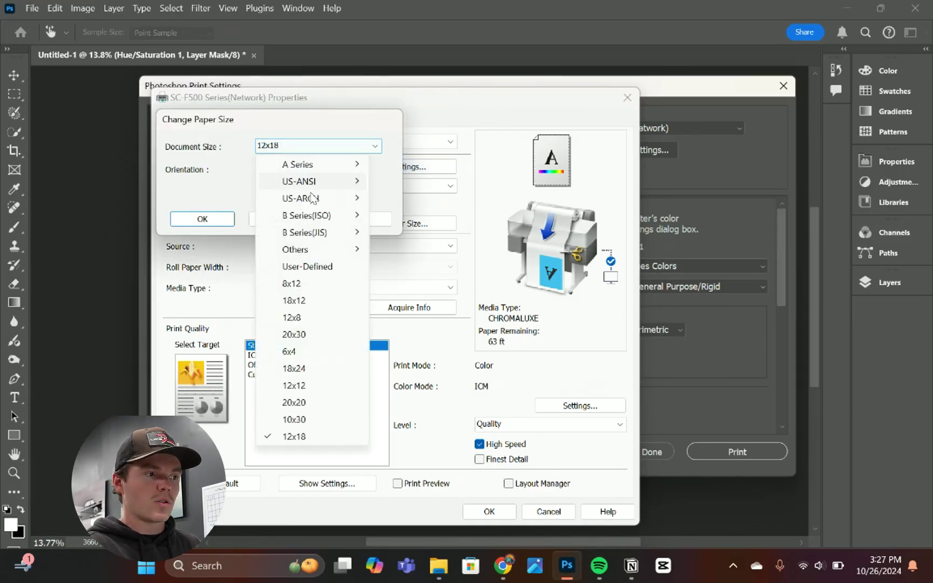
click(320, 301)
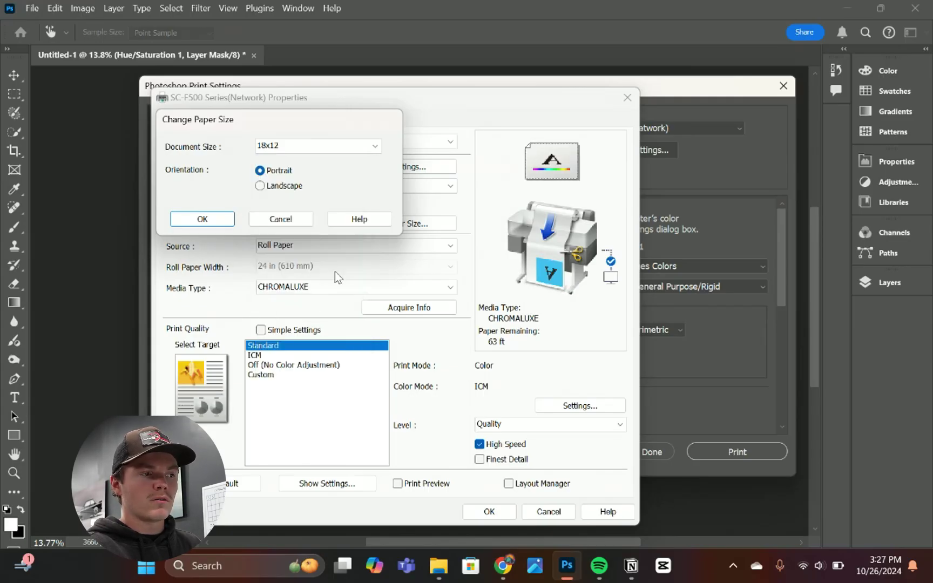
click(261, 187)
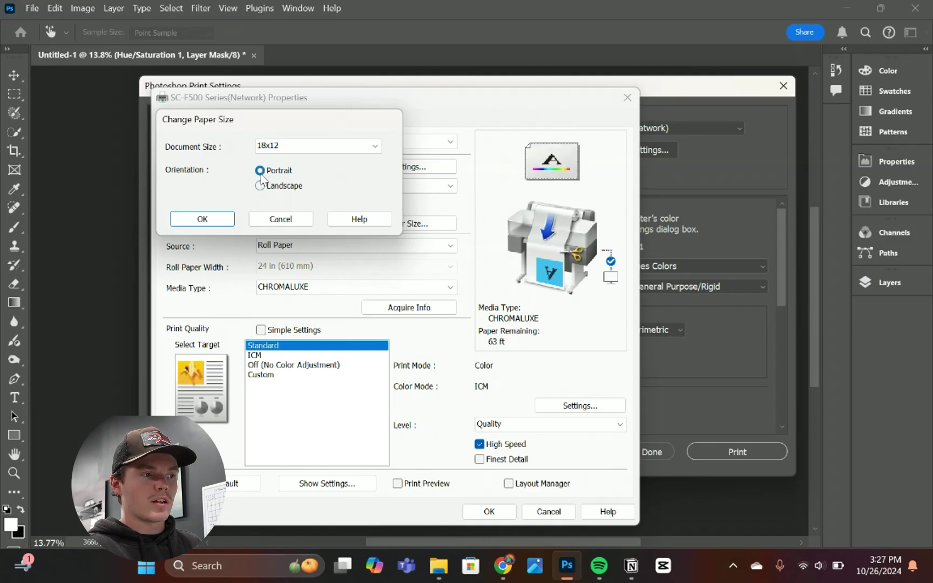
click(260, 172)
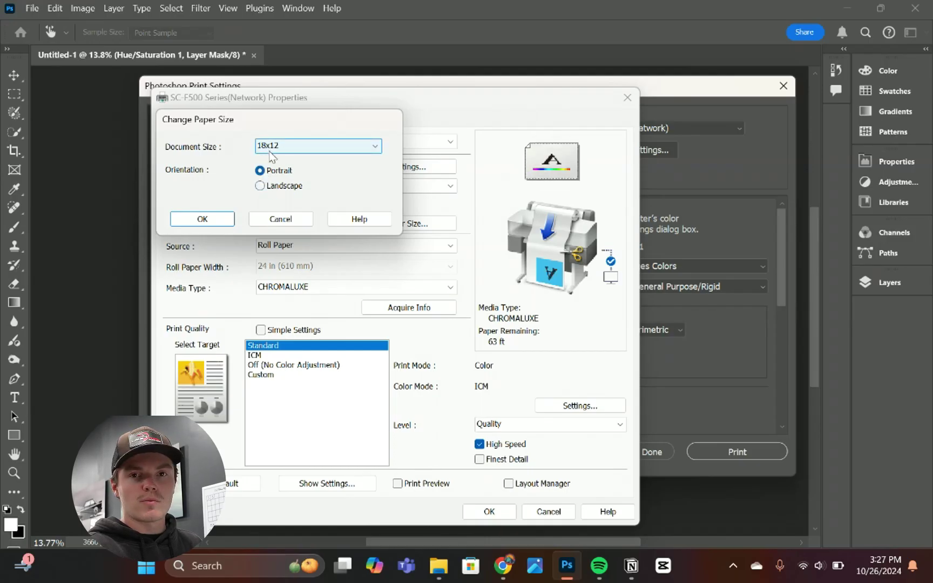
click(209, 224)
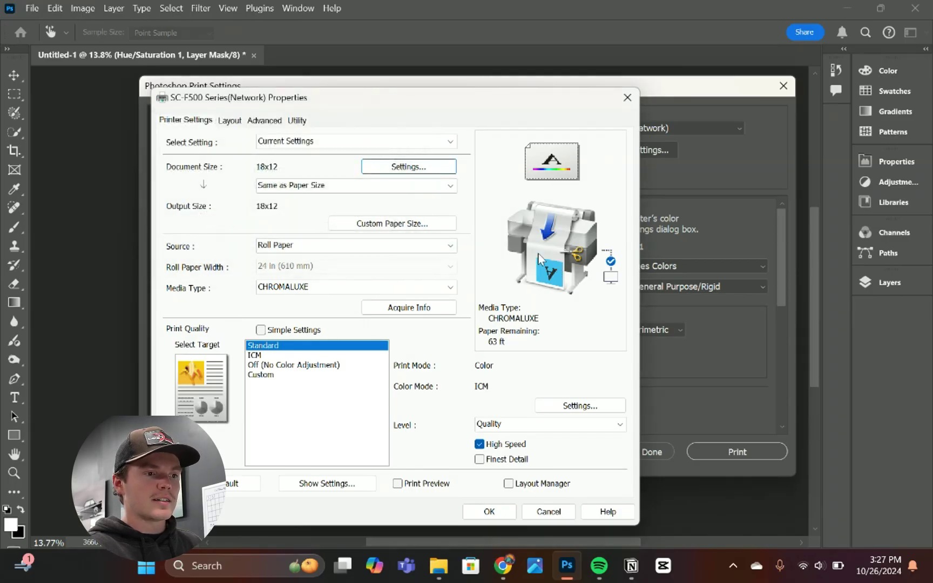
click(402, 167)
click(300, 146)
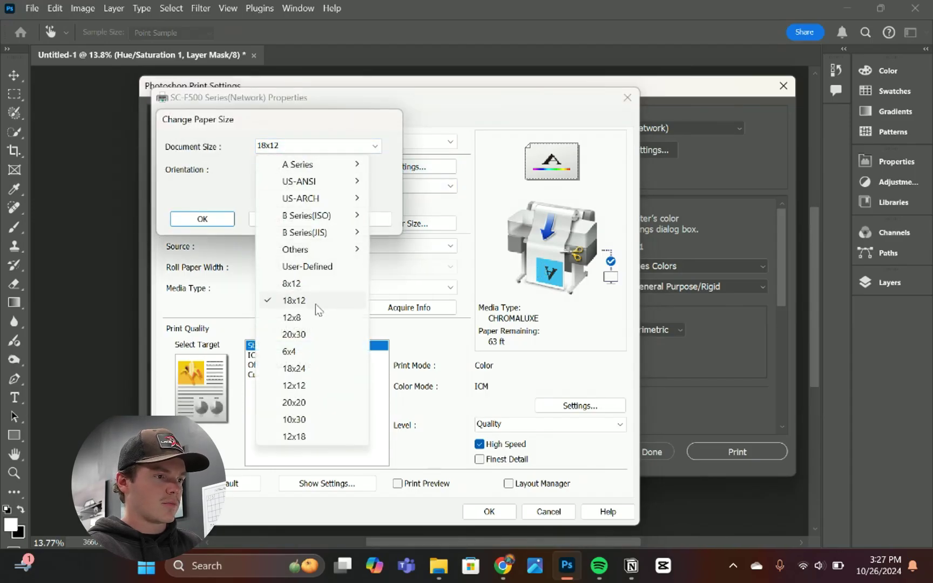
click(307, 436)
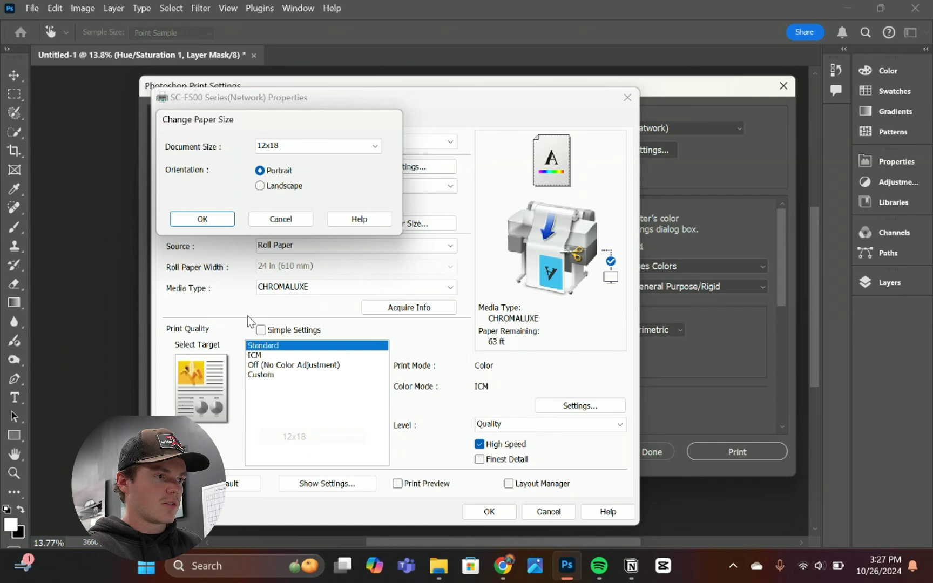
click(203, 219)
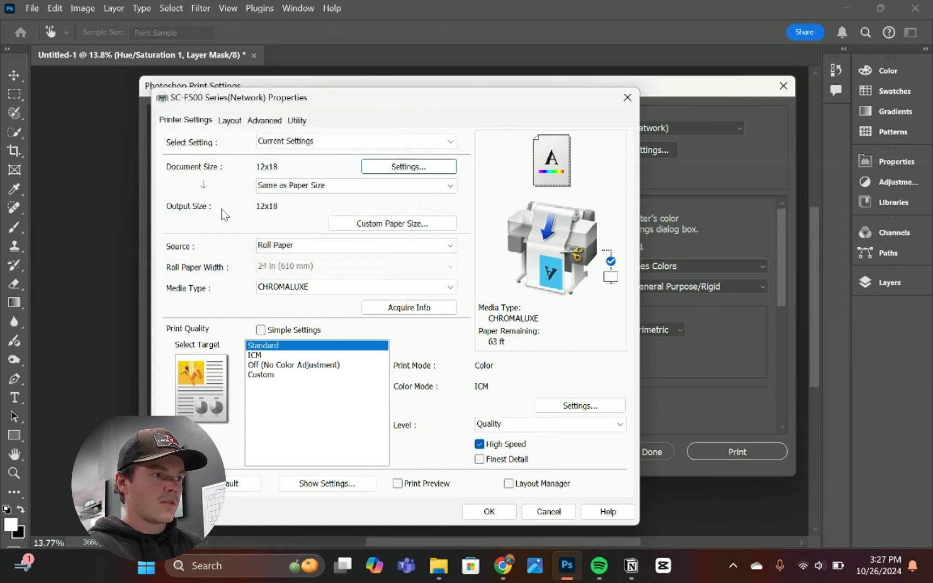
click(303, 247)
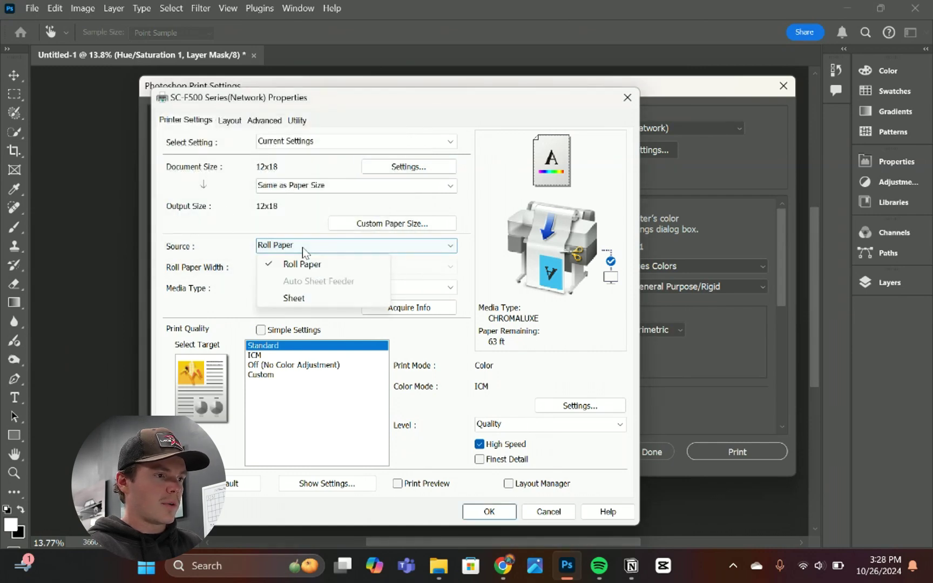
click(308, 267)
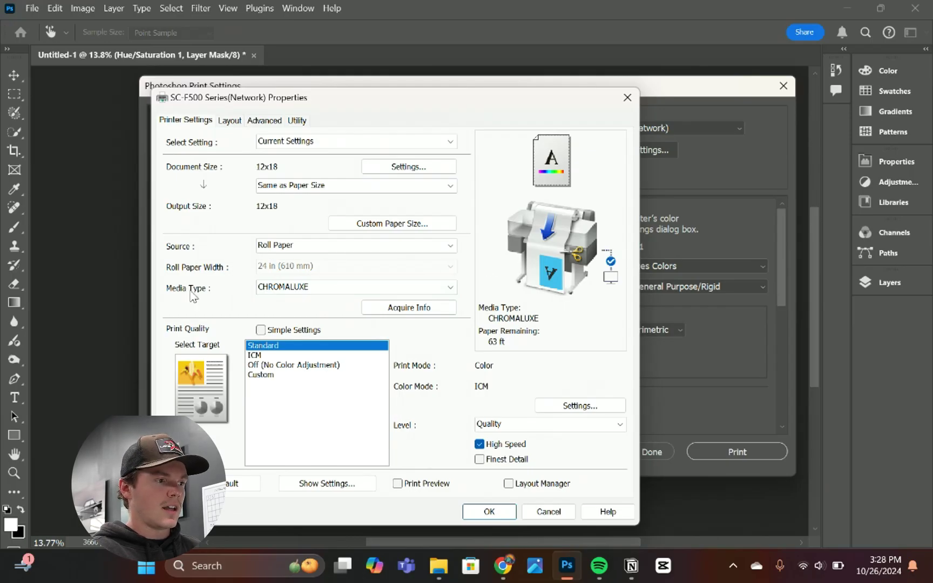
click(310, 288)
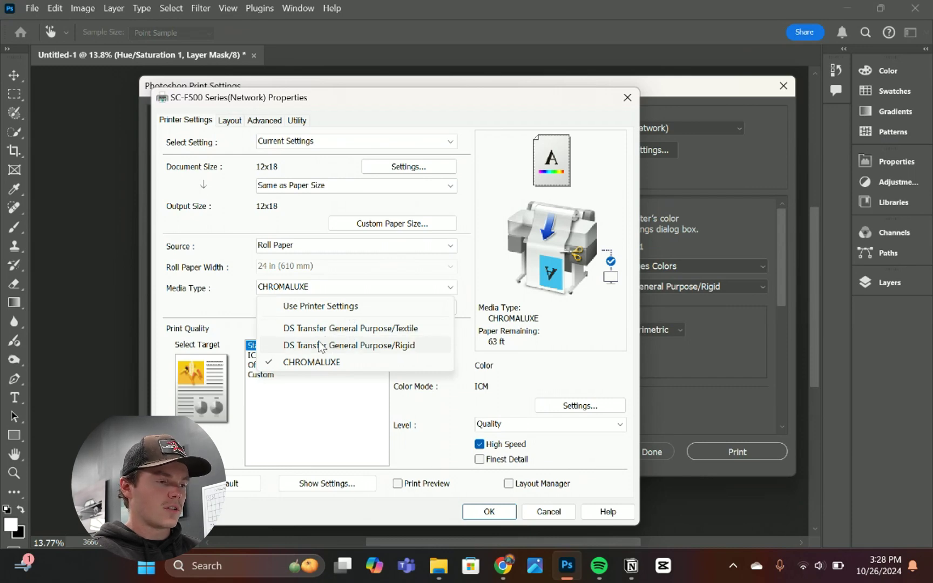
click(304, 367)
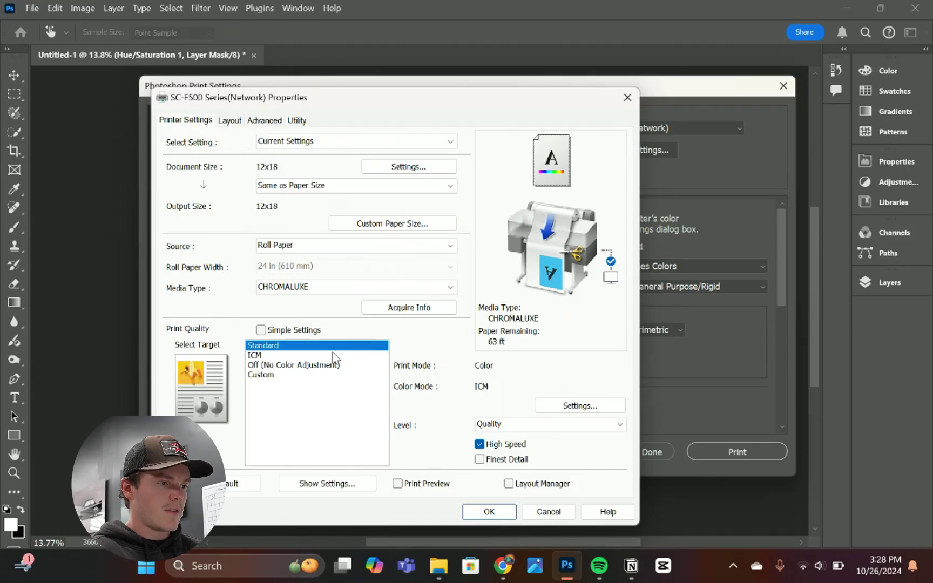
- Set the Epson driver to Off (No Color Adjustment) at Max Quality and accept it
click(312, 366)
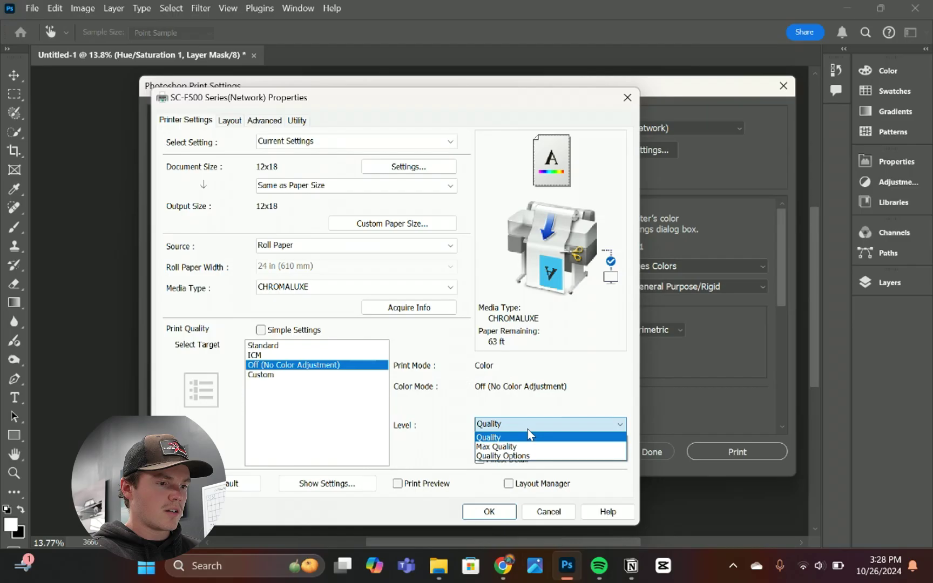
click(521, 447)
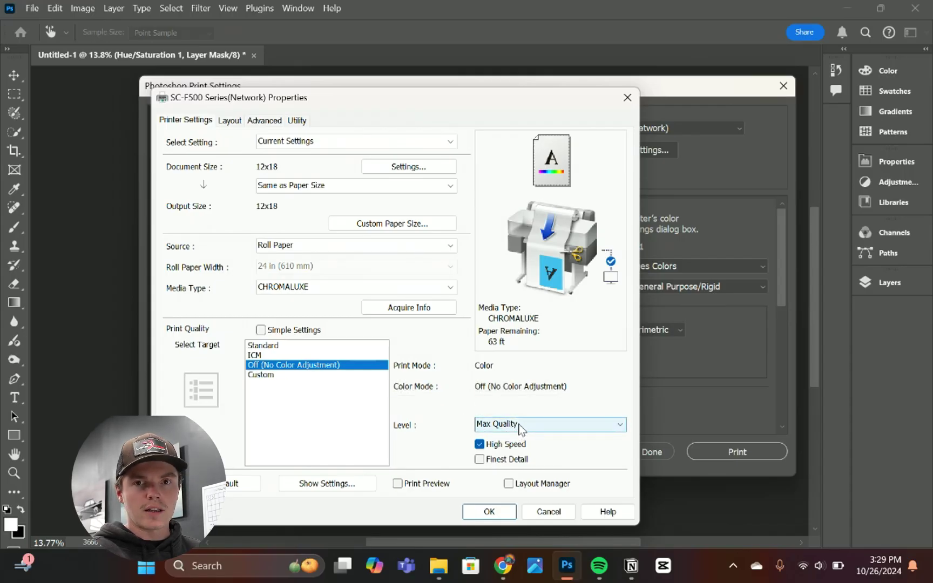
click(489, 512)
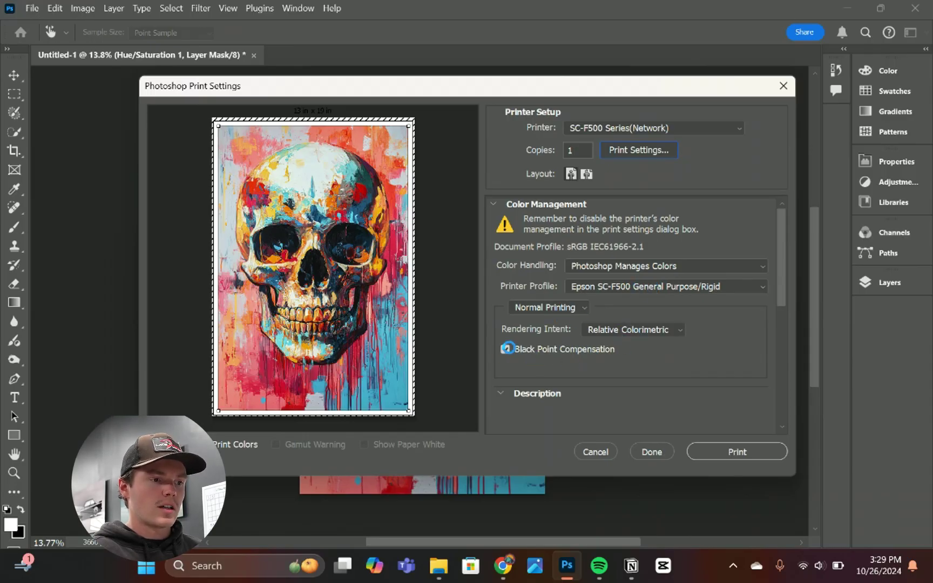
click(506, 349)
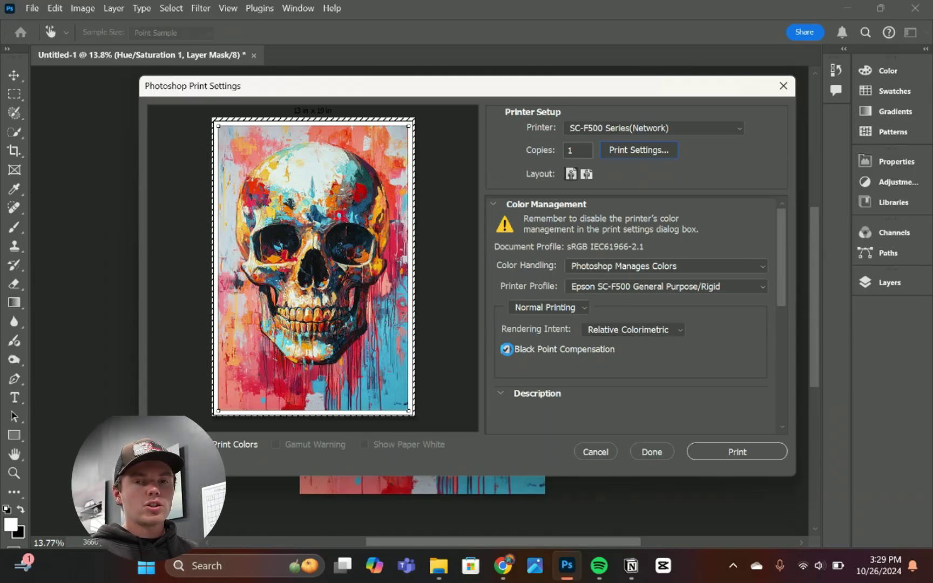
click(507, 349)
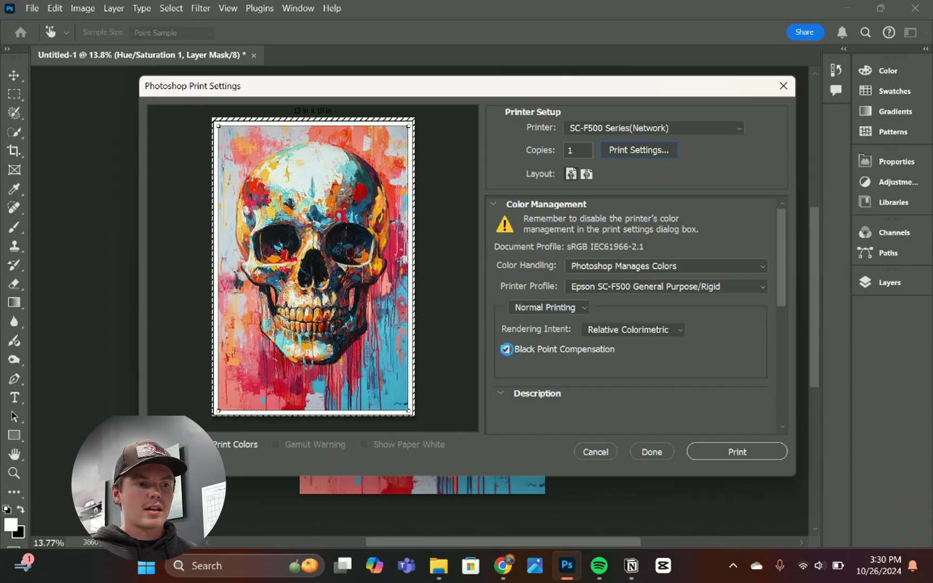